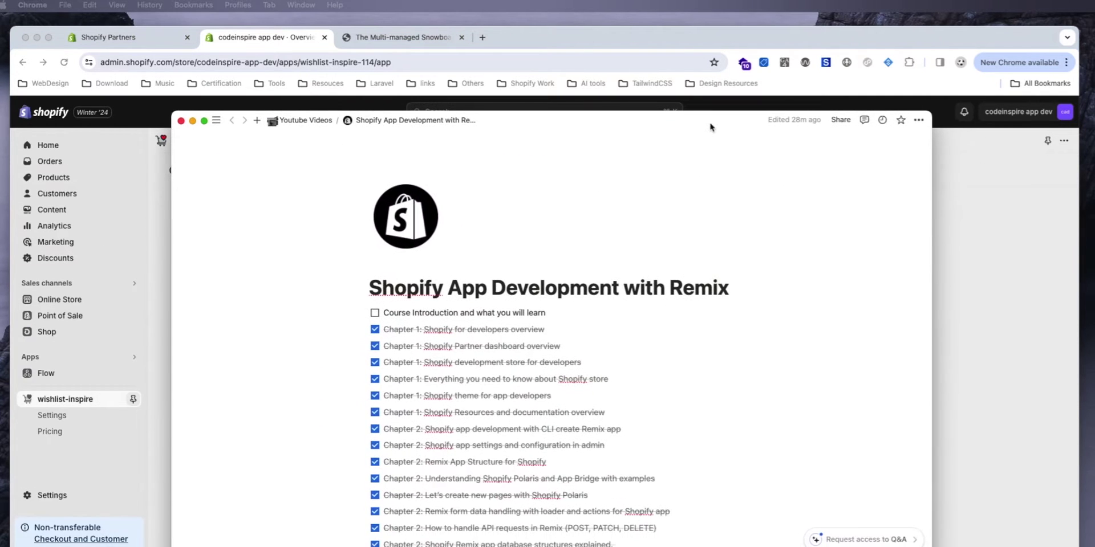
Step: Scroll through the Notion chapter checklist, then bring the wishlist-inspire dashboard in Chrome back to the front
scroll(609, 385, "down", 5)
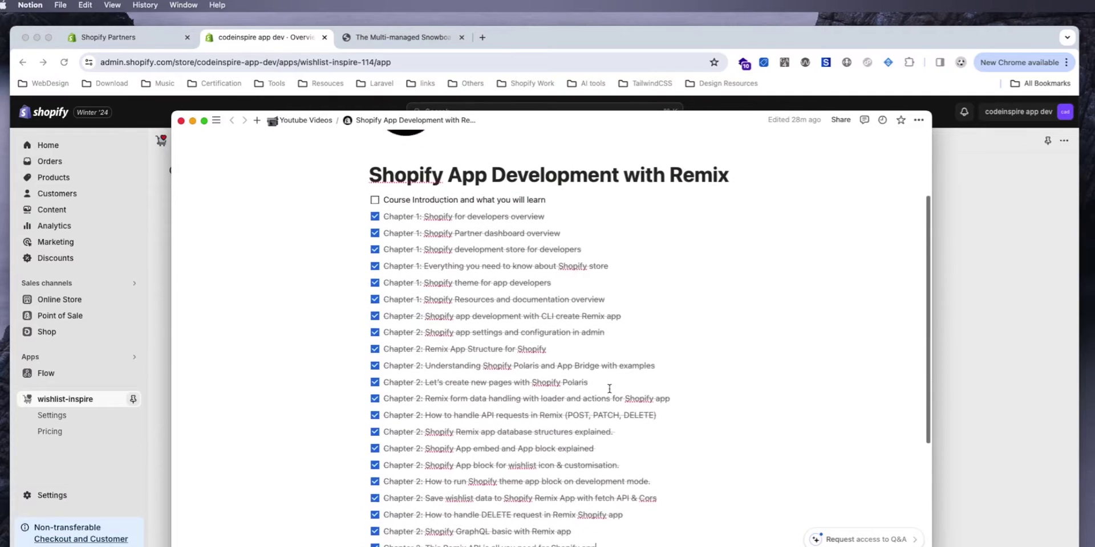
scroll(609, 388, "down", 2)
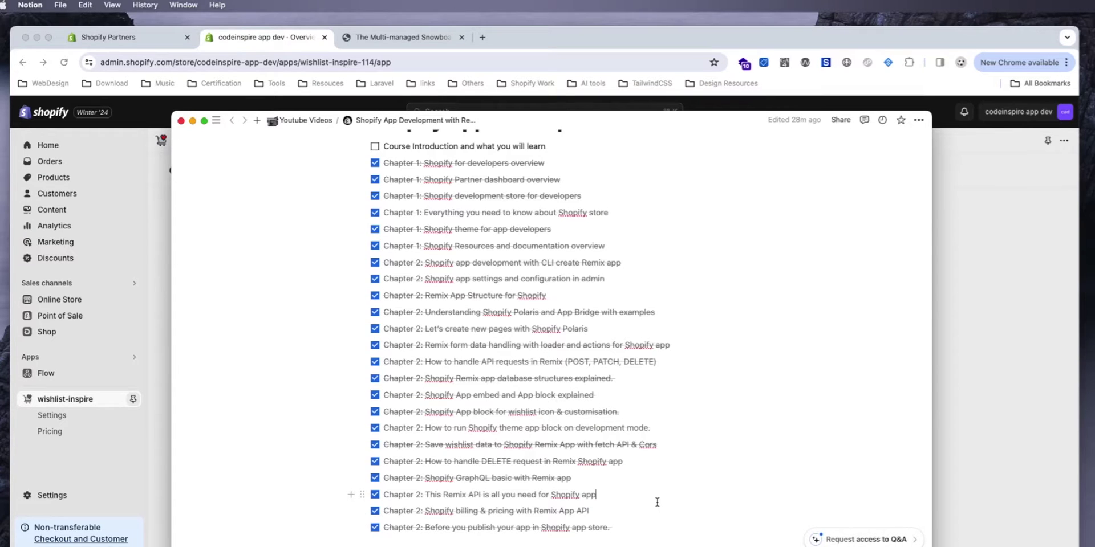
scroll(543, 361, "up", 3)
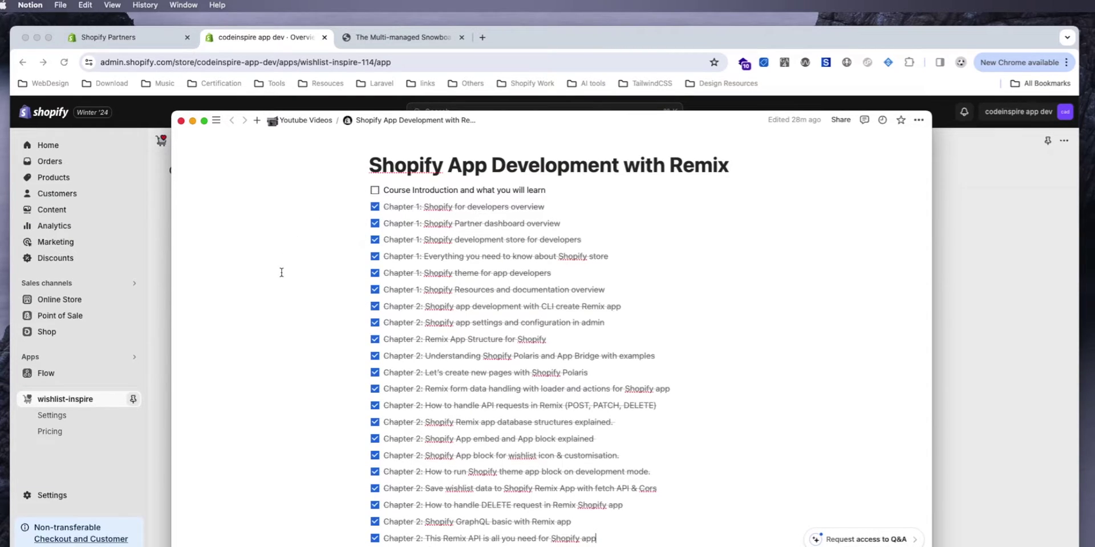
left_click(947, 258)
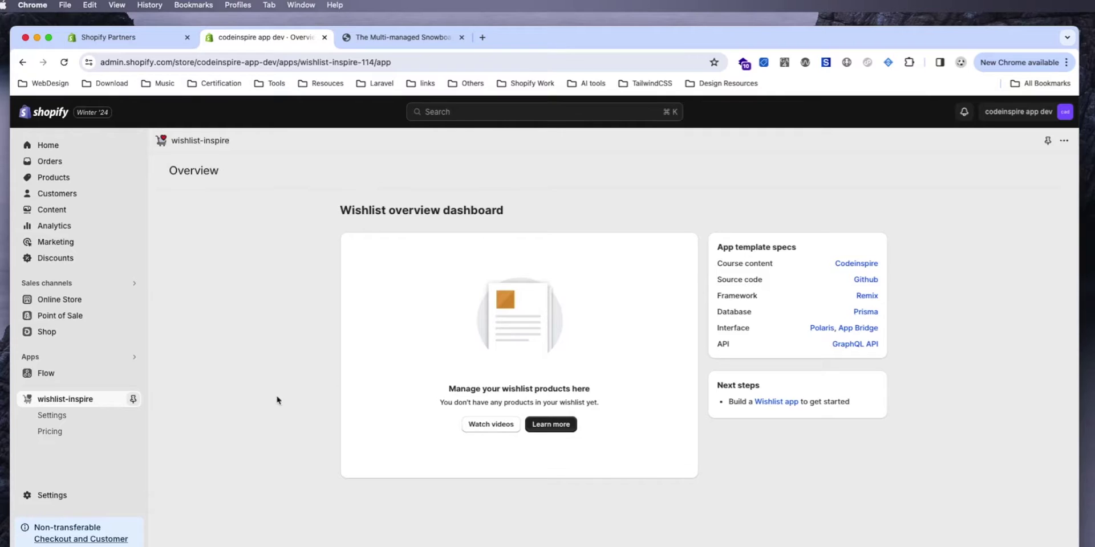
Step: Look over the wishlist-inspire Settings form and its App name field, then view the Pricing plans
left_click(63, 415)
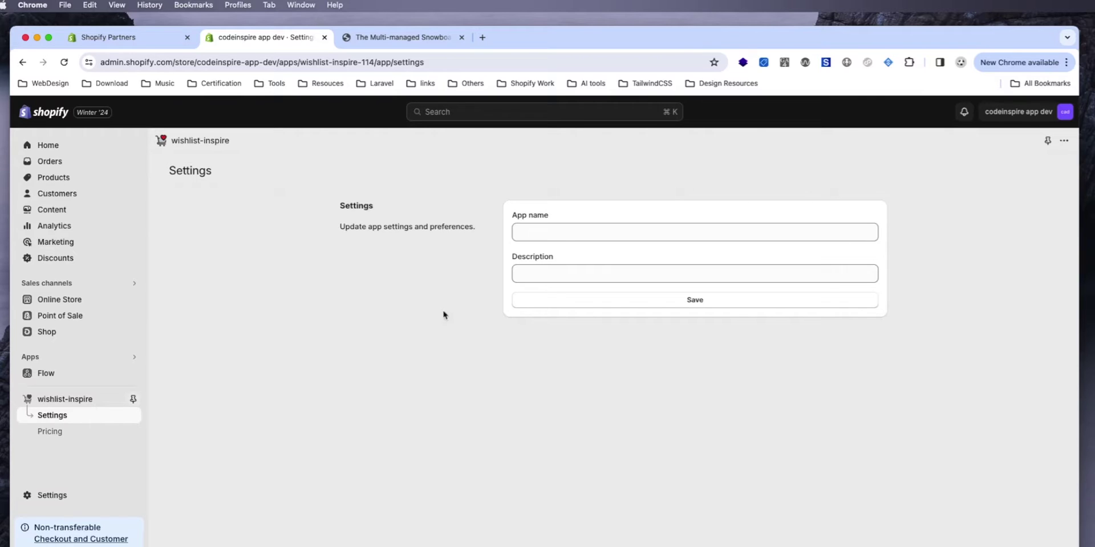
left_click(562, 232)
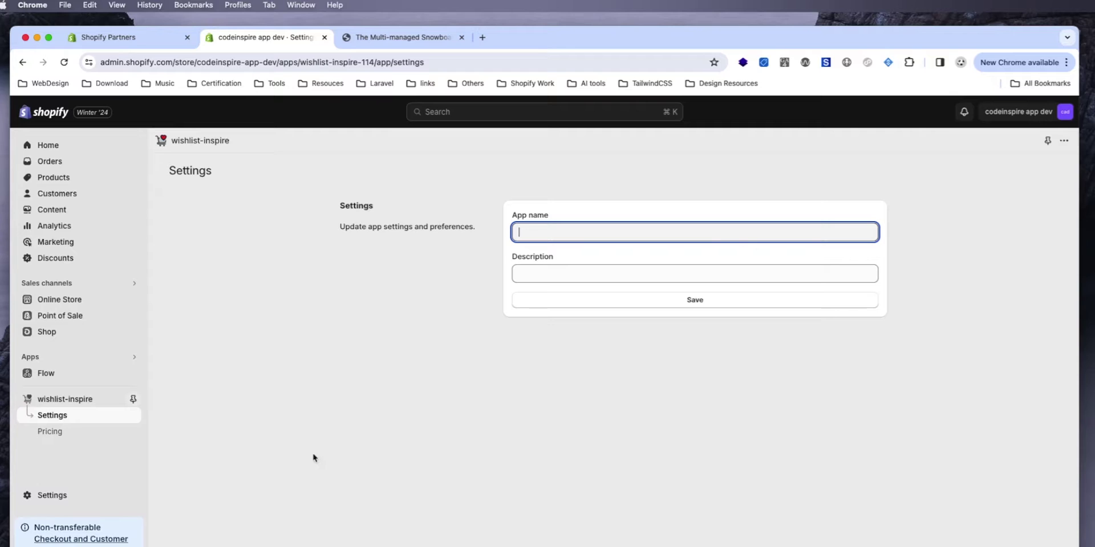
left_click(50, 431)
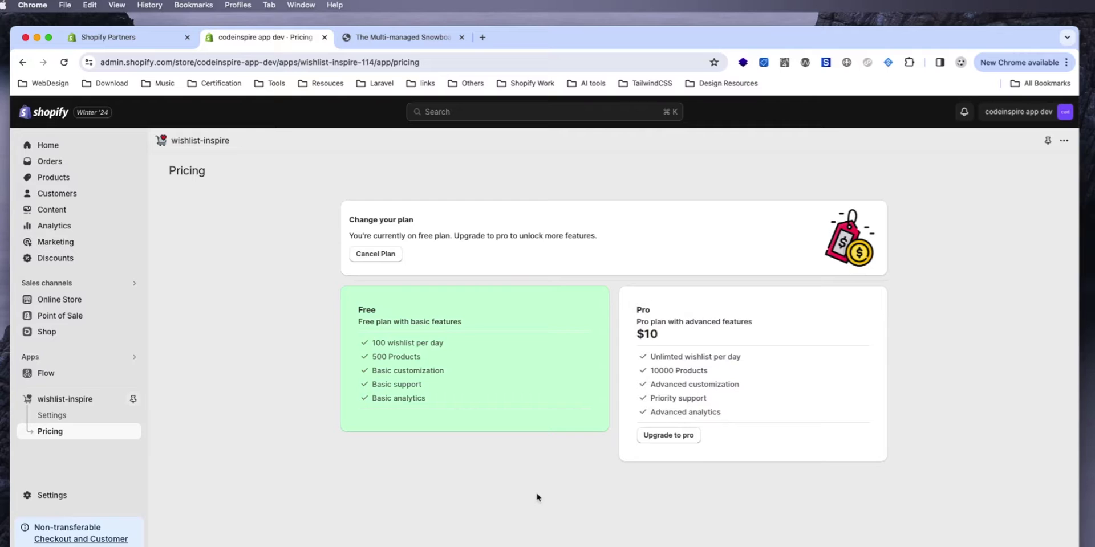
Step: Upgrade wishlist-inspire to the $10 monthly Pro plan, highlight its features, and return to the overview
left_click(650, 439)
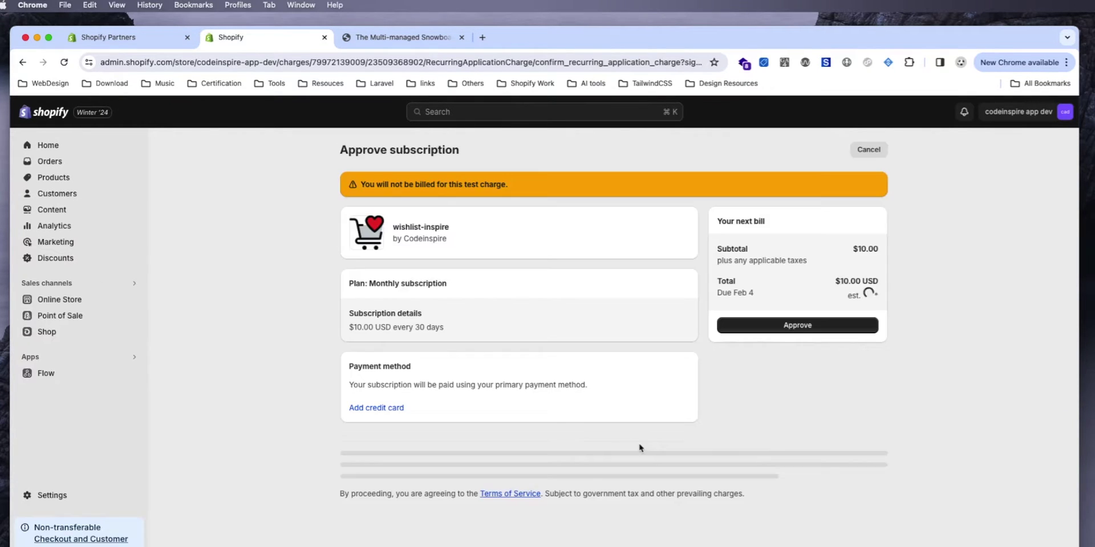
left_click(798, 322)
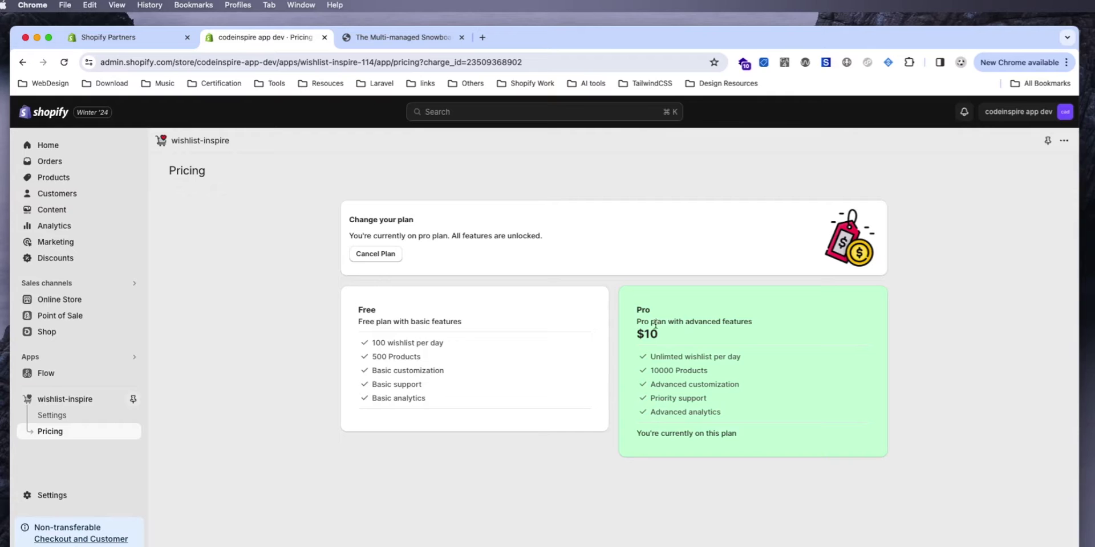
left_click_drag(655, 324, 732, 410)
left_click(751, 423)
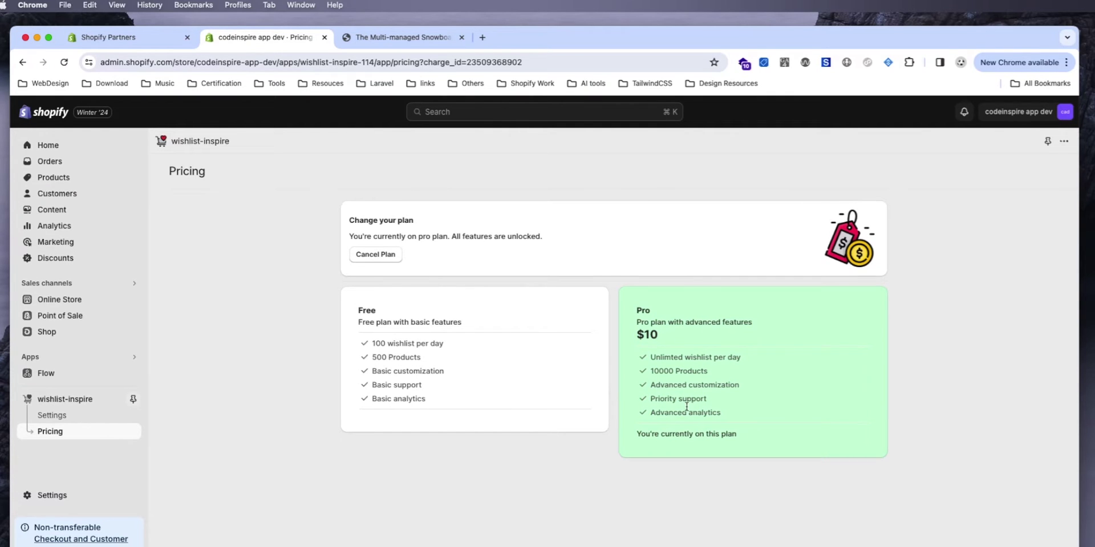
left_click_drag(657, 419, 744, 419)
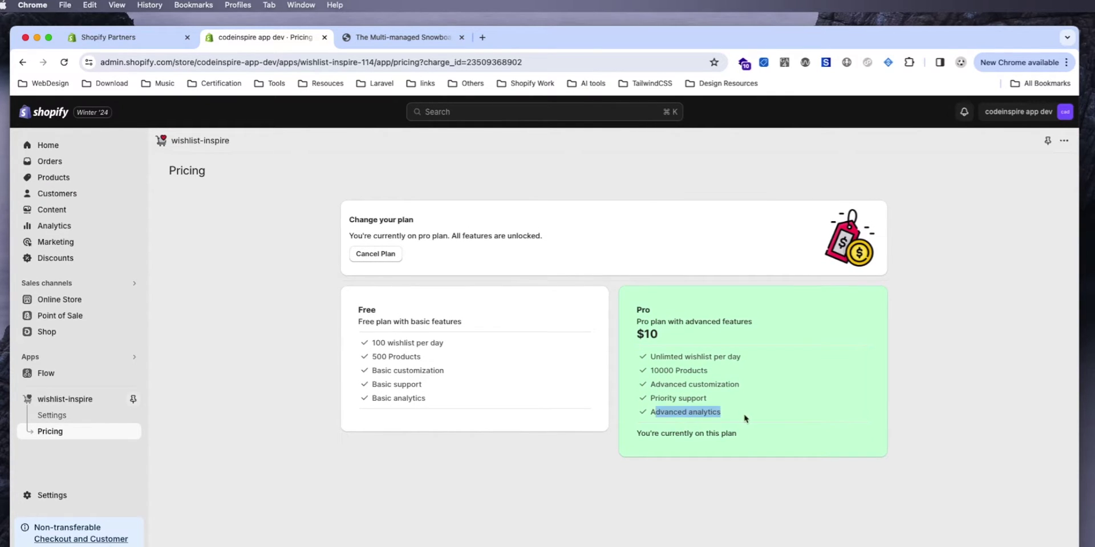
left_click(73, 403)
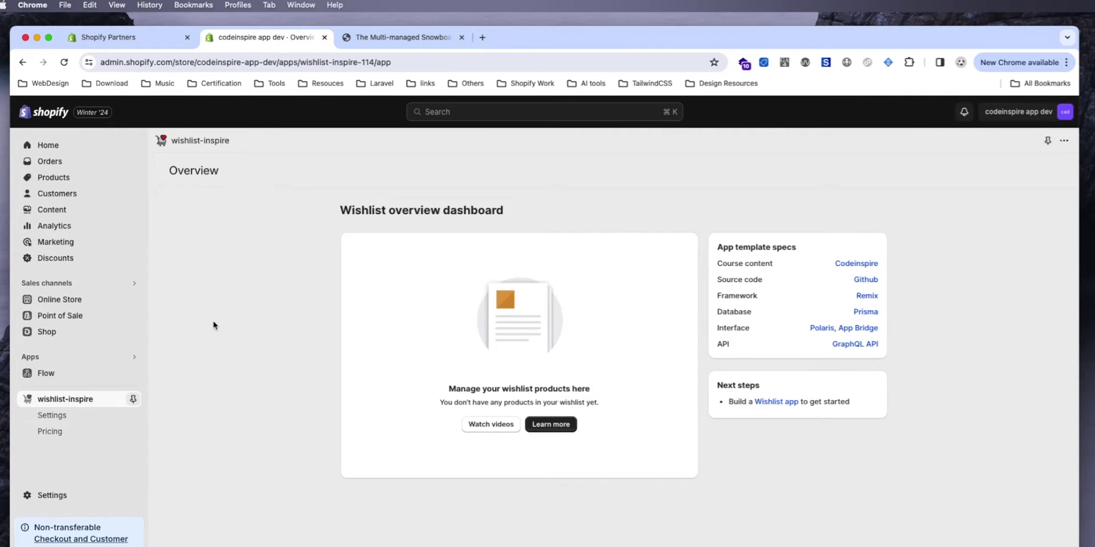
Step: Edit the Test data (app dev) theme and preview The Multi-managed Snowboard product page
left_click(97, 300)
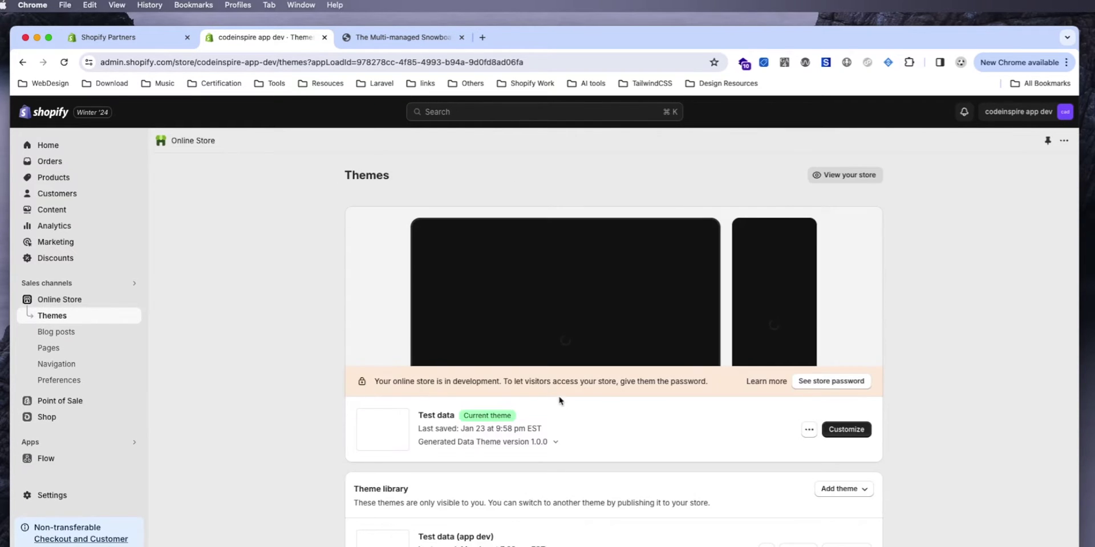
scroll(947, 446, "down", 3)
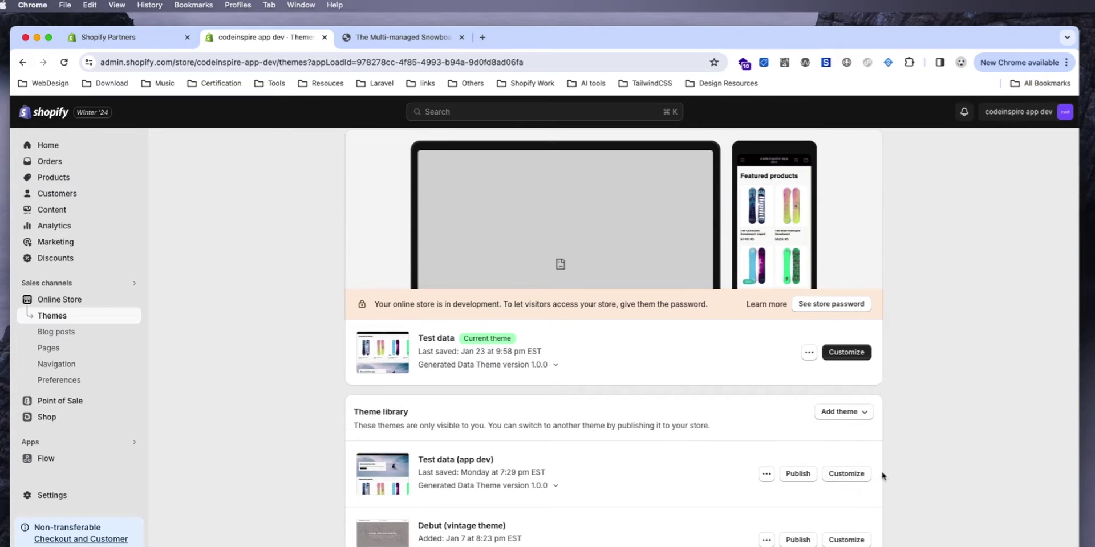
left_click(847, 473)
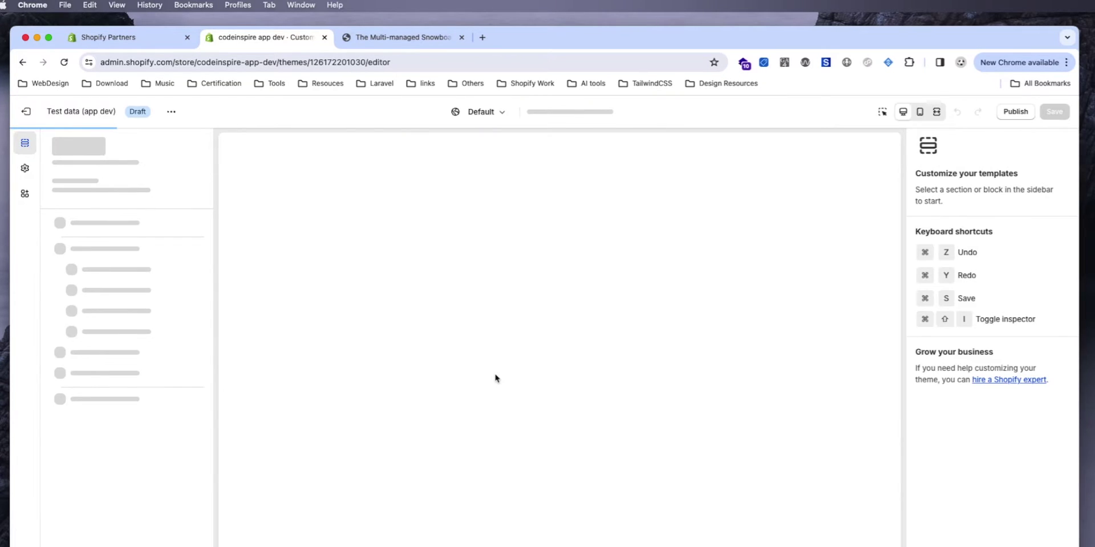
scroll(436, 426, "down", 5)
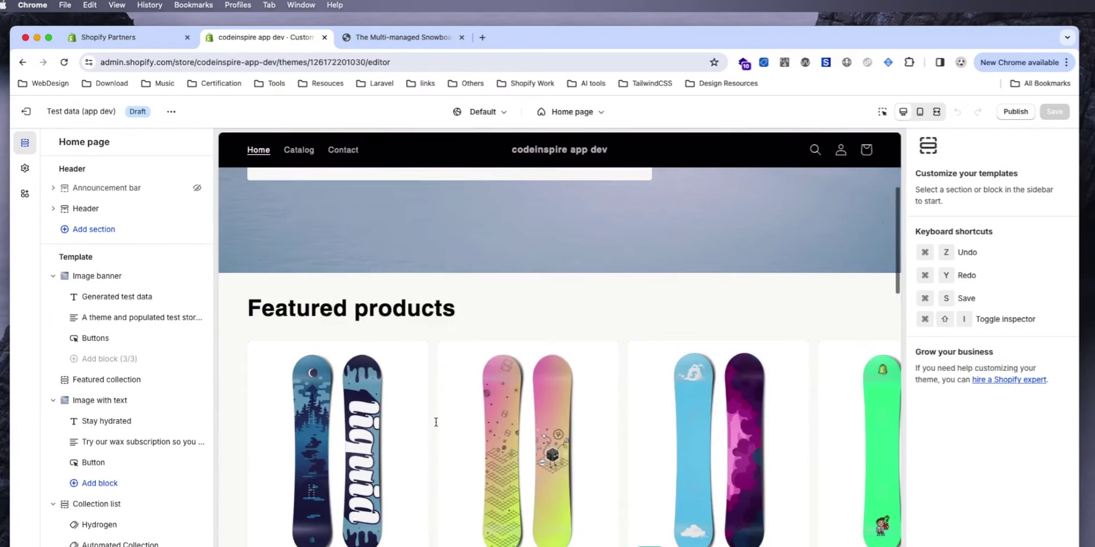
left_click(504, 398)
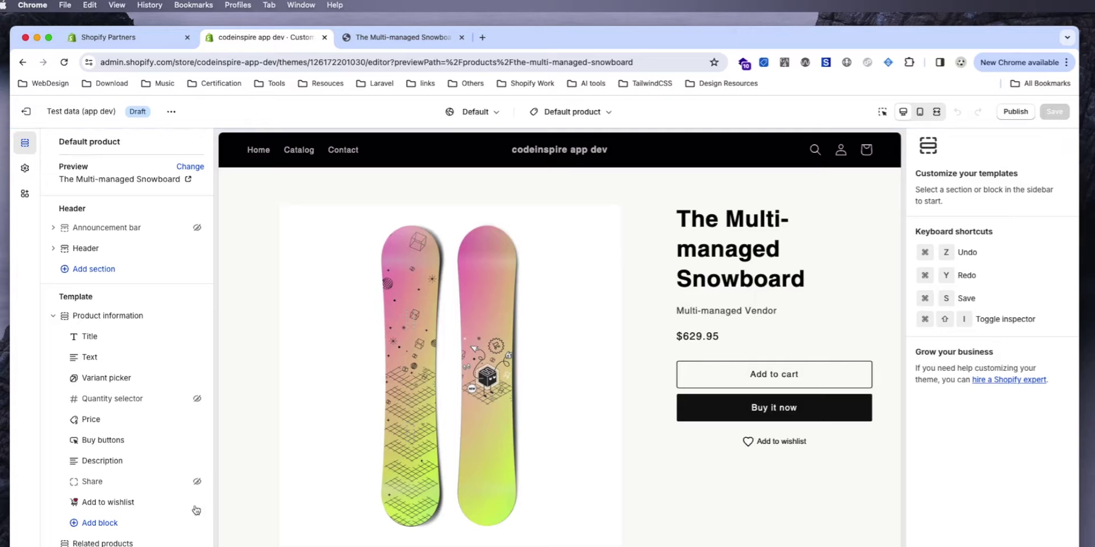
scroll(110, 485, "down", 3)
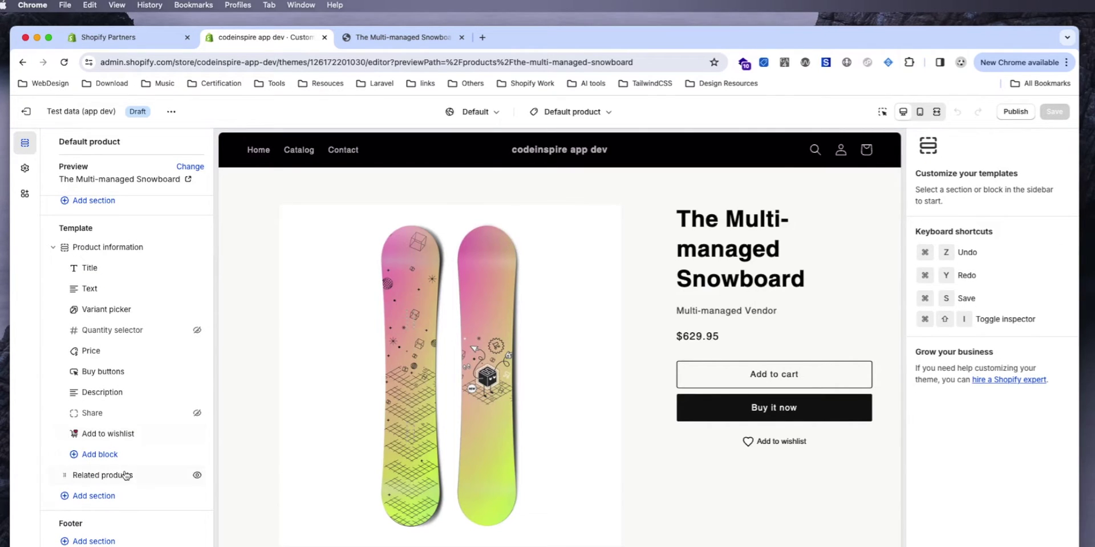
scroll(91, 439, "down", 1)
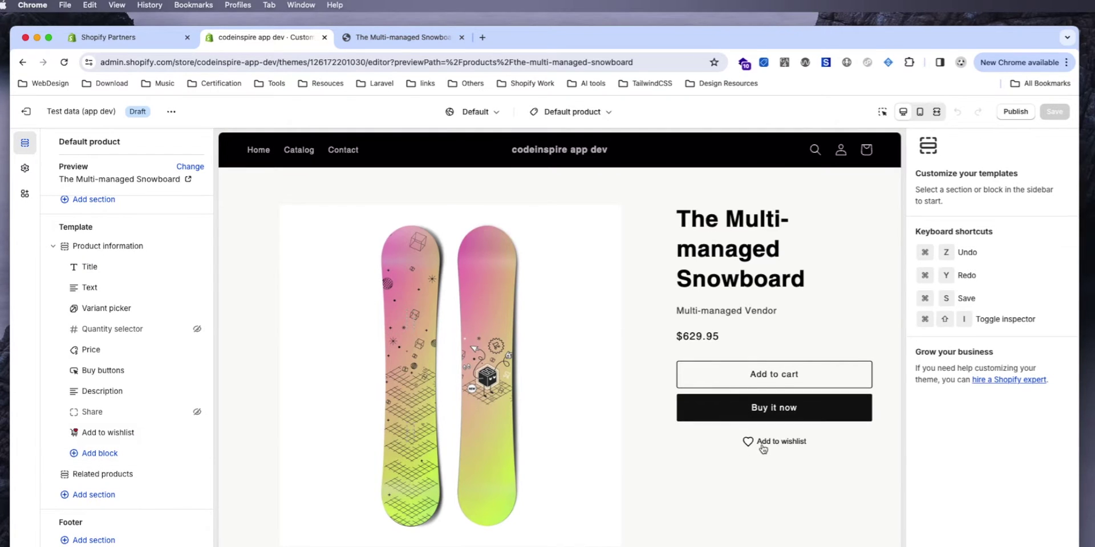
Step: Inspect the Add to wishlist block's Icon Colour setting, leaving it unchanged
left_click(102, 434)
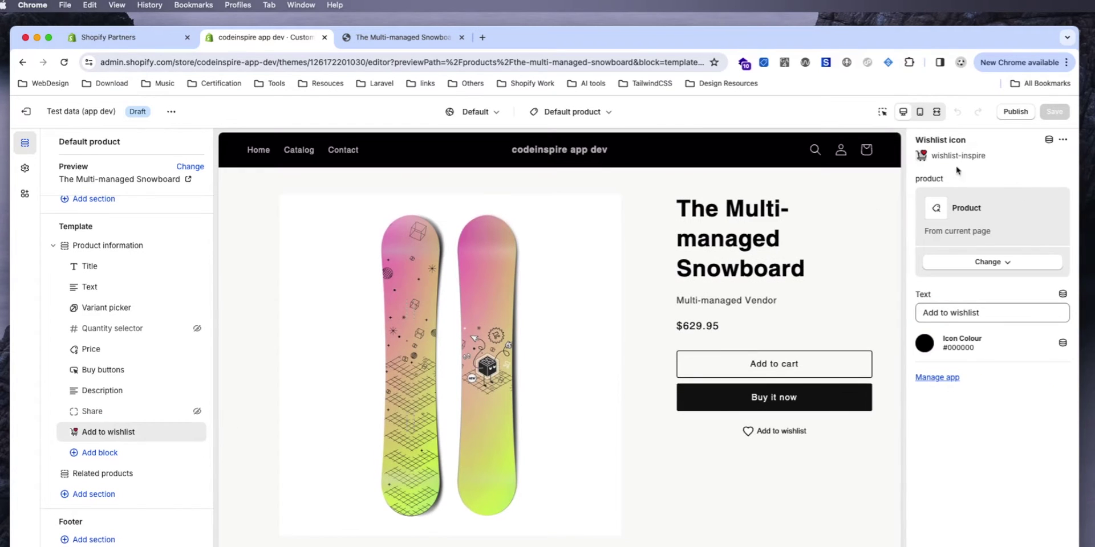
left_click(924, 343)
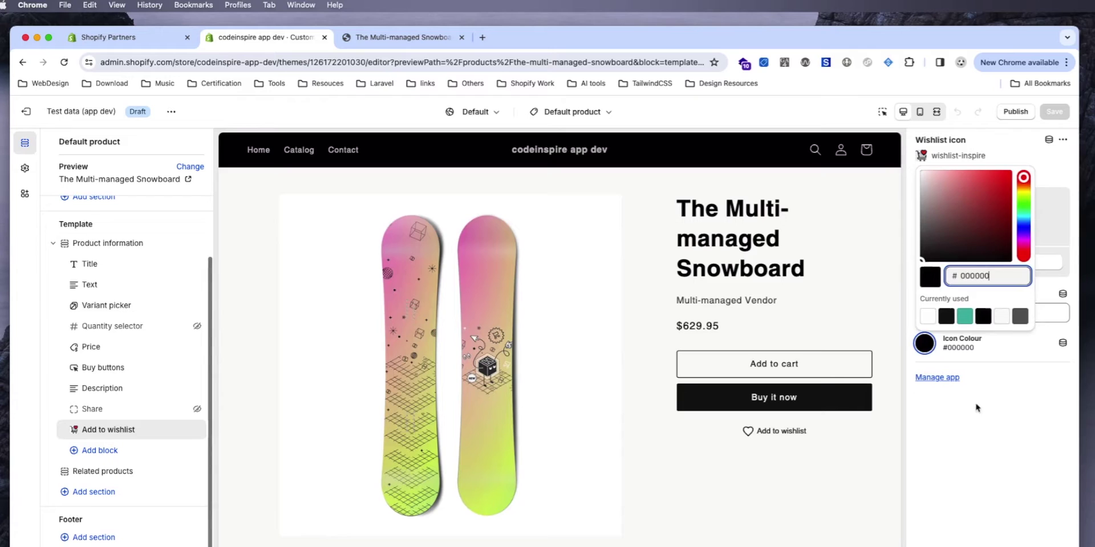
left_click(981, 436)
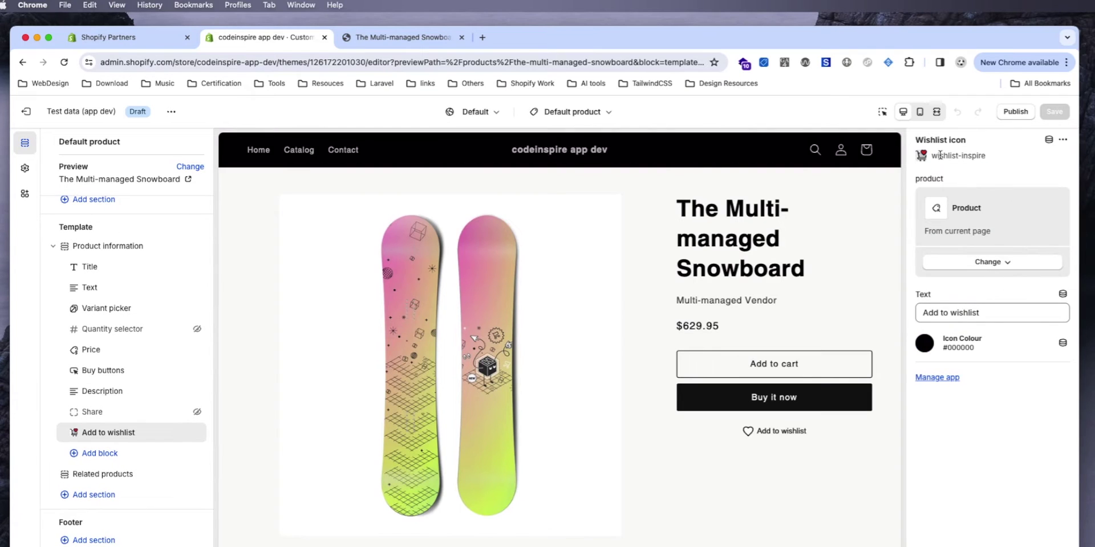
Step: Browse the Apps blocks available to add, then view the snowboard's live storefront page
left_click(112, 454)
left_click(320, 371)
left_click(388, 38)
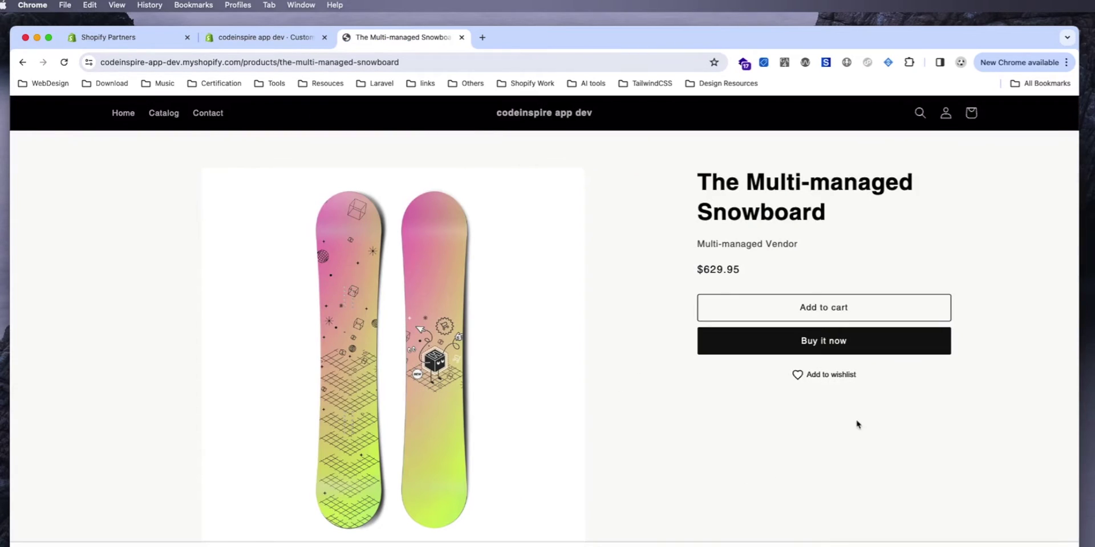
Step: Add The Multi-managed Snowboard to the wishlist on the storefront, then exit the theme editor
left_click(797, 377)
left_click(261, 44)
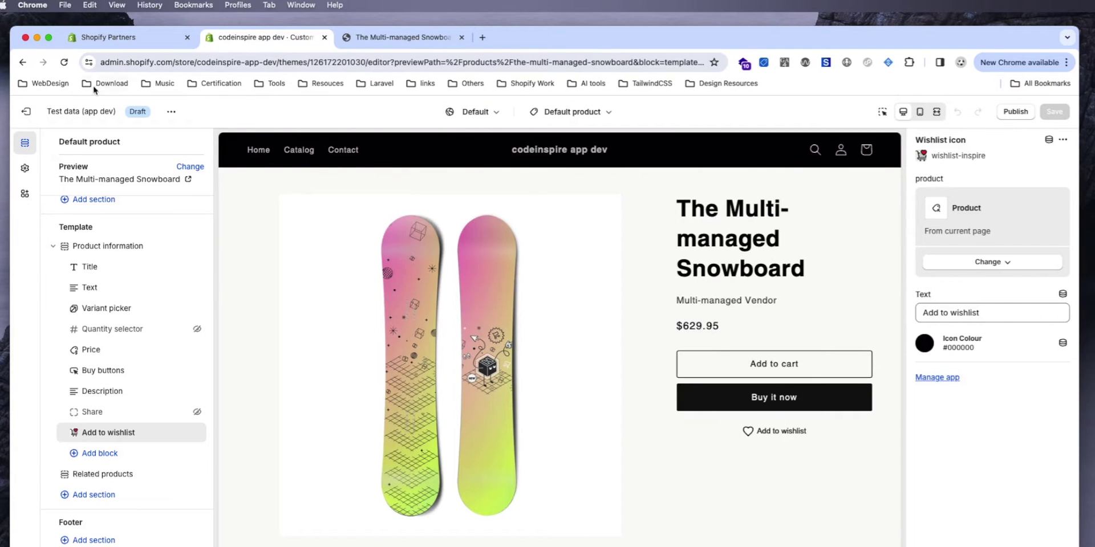
left_click(23, 112)
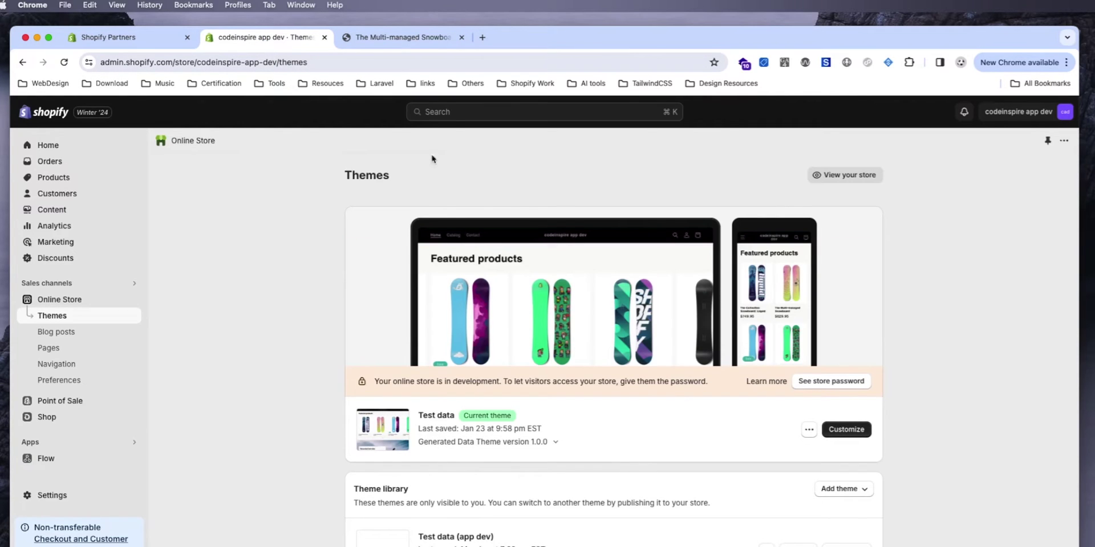
Step: Search the admin's apps and open the wishlist-inspire dashboard
left_click(432, 112)
left_click(376, 136)
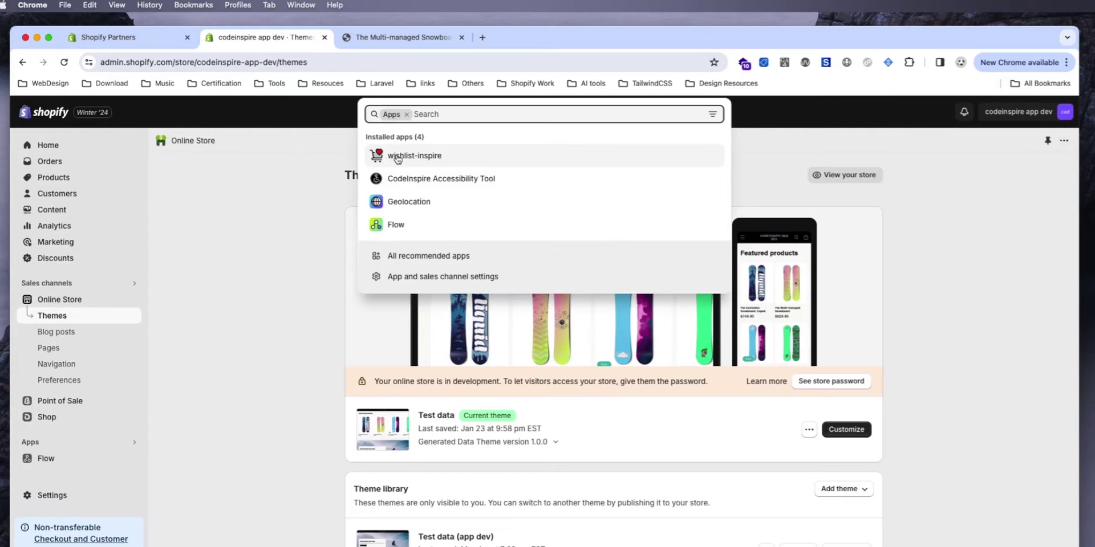
left_click(395, 155)
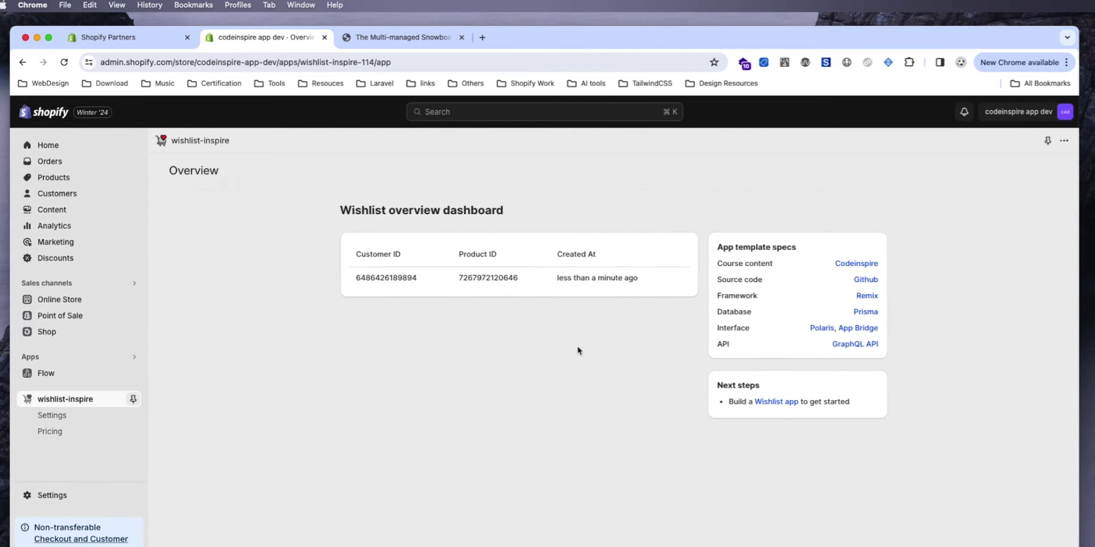
mouse_move(563, 278)
left_mouse_down()
mouse_move(645, 279)
mouse_move(563, 278)
left_mouse_up()
left_click(562, 316)
left_click(391, 37)
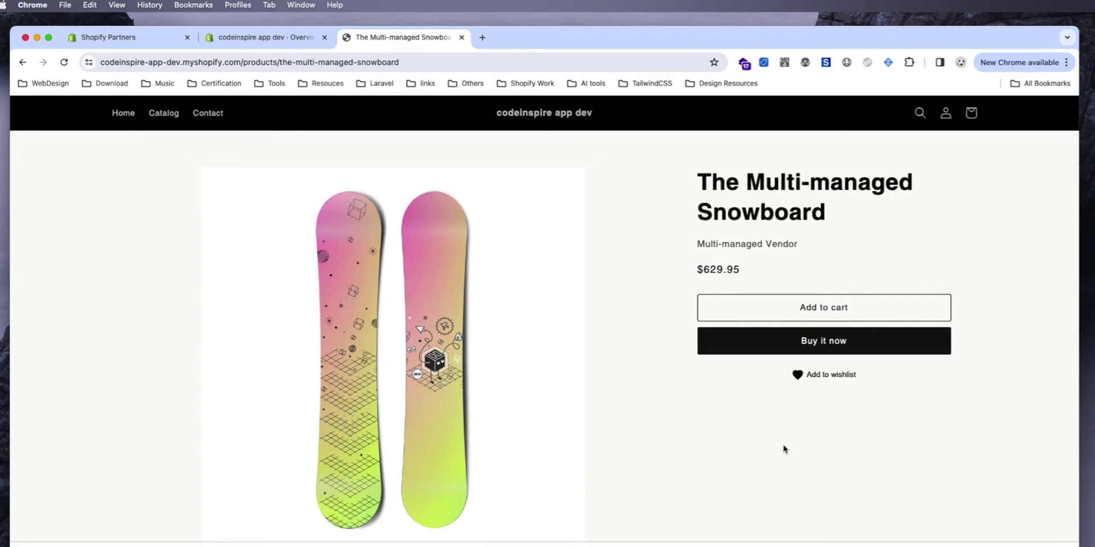
left_click(267, 37)
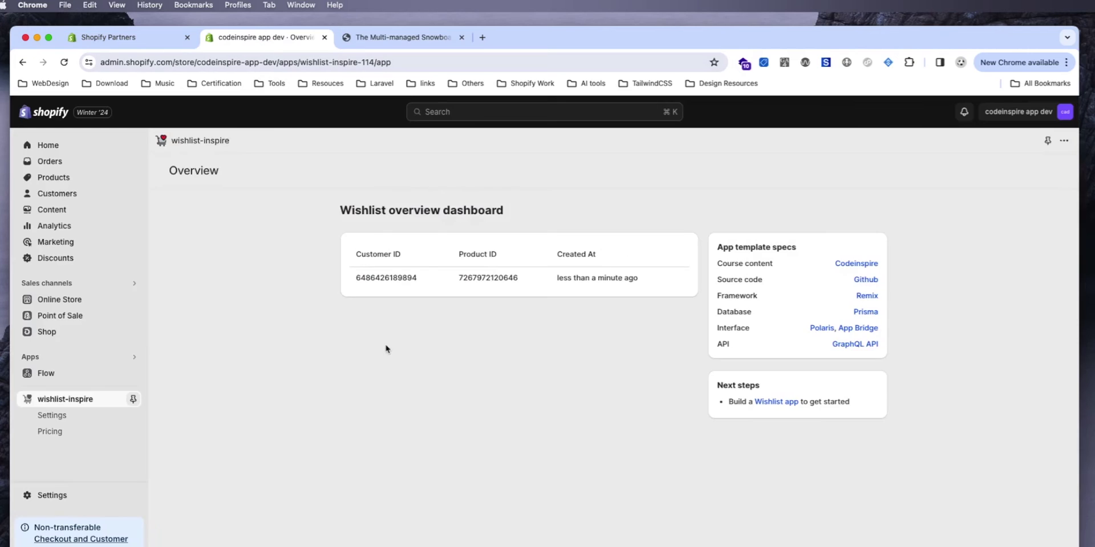
left_click_drag(336, 209, 504, 210)
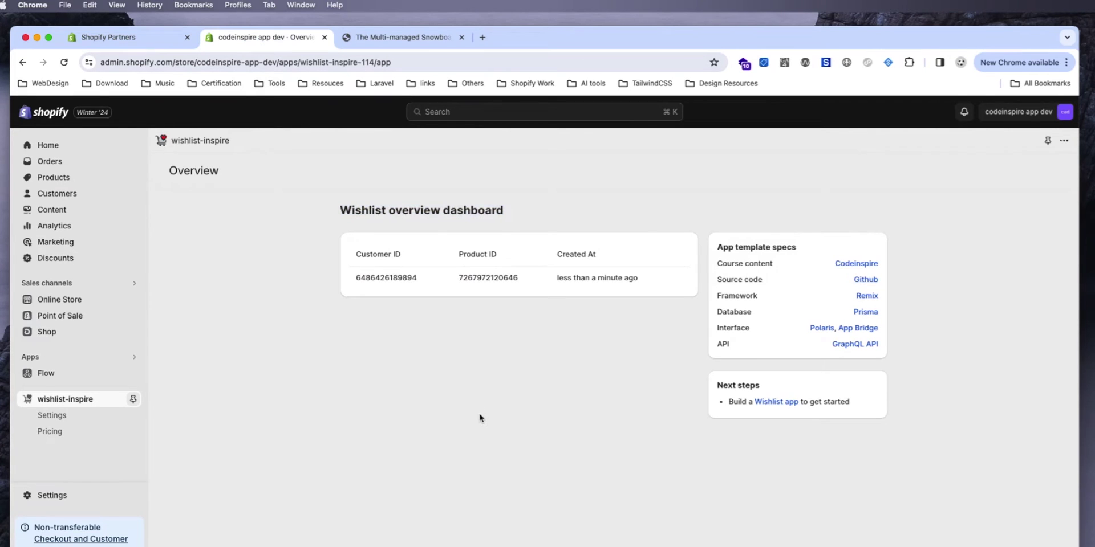